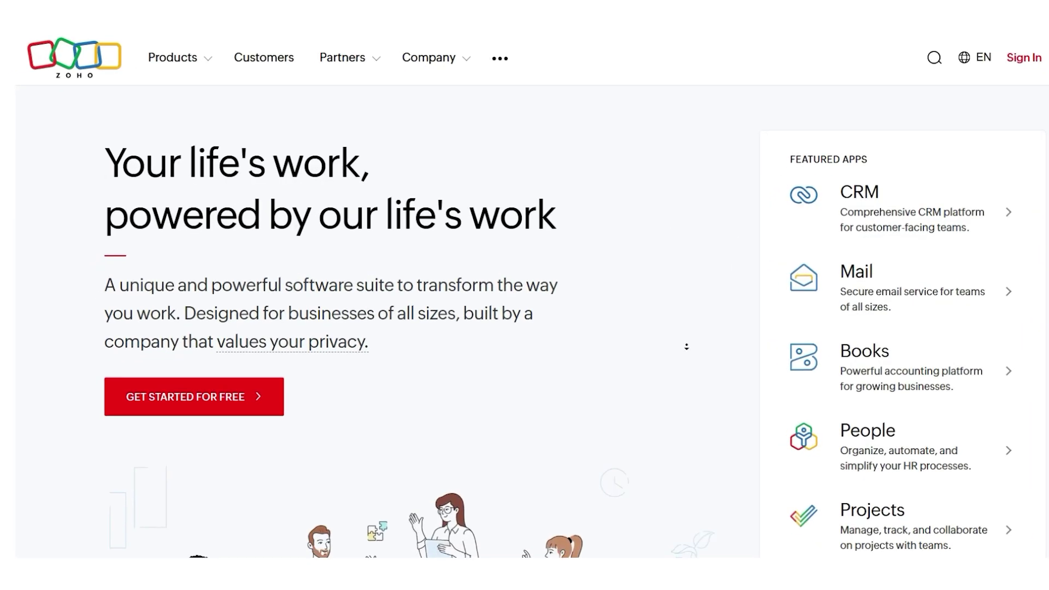
- Scroll through the Zoho Sites landing page to review it
scroll(680, 276, "down", 10)
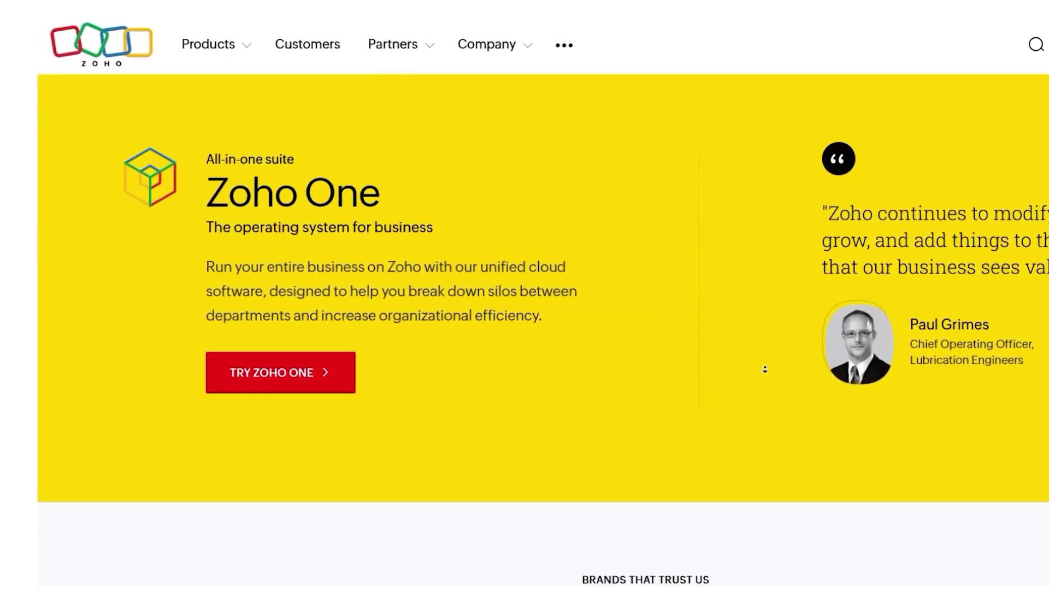
scroll(765, 370, "down", 8)
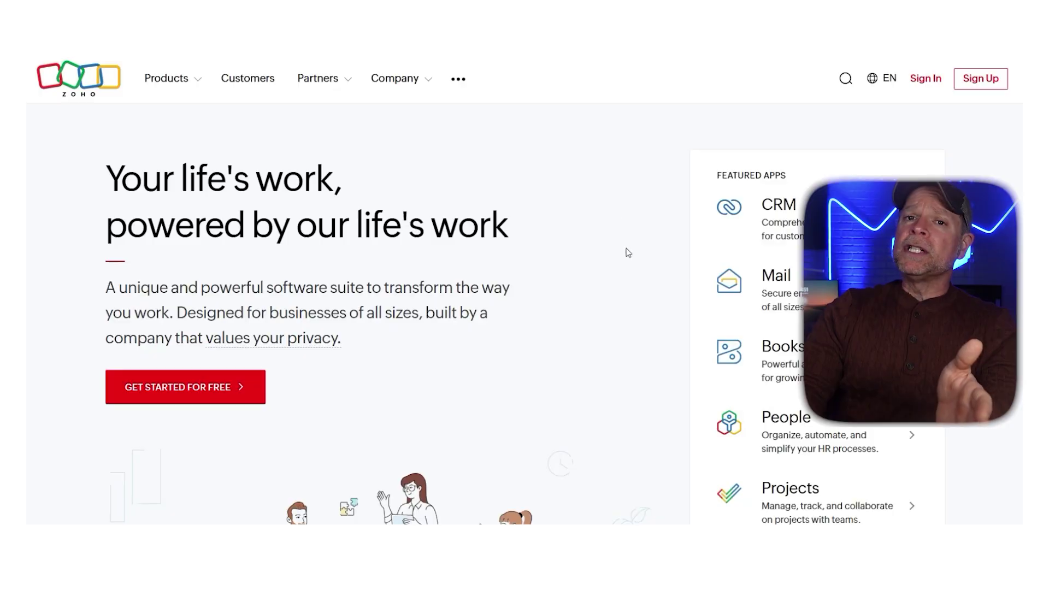
scroll(623, 345, "down", 10)
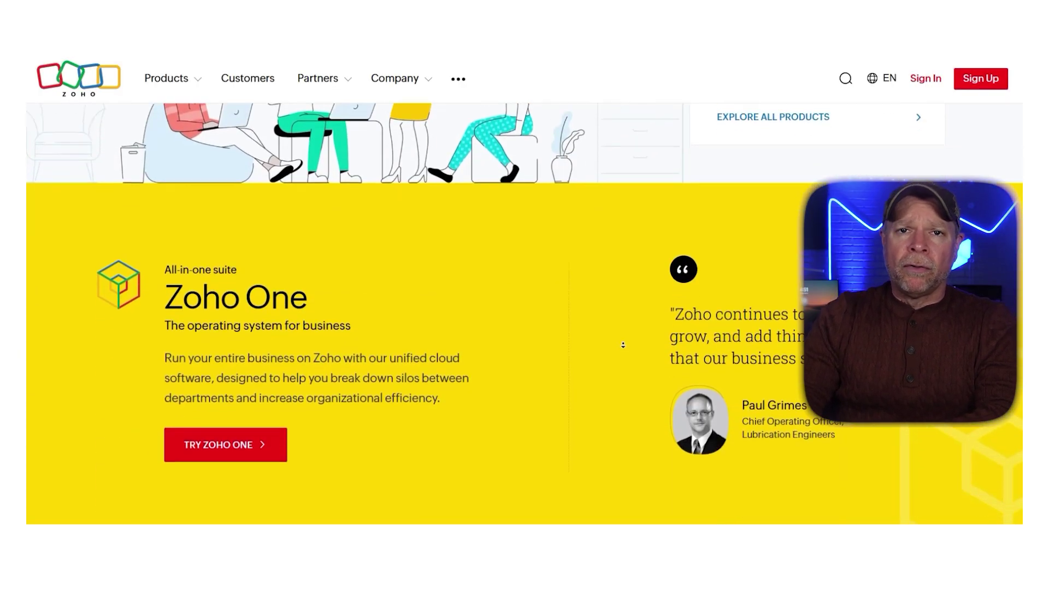
scroll(623, 344, "down", 10)
scroll(623, 344, "down", 10)
scroll(622, 345, "down", 10)
scroll(623, 345, "down", 10)
scroll(596, 194, "up", 2)
scroll(595, 194, "up", 20)
scroll(593, 185, "up", 4)
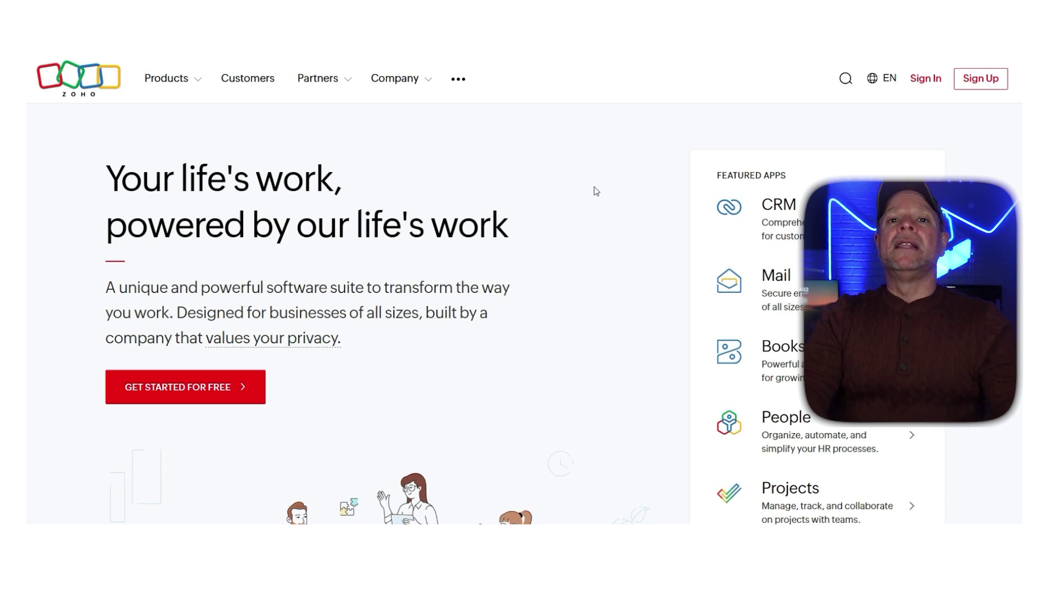
- Sign up for a free Zoho account with Google and start setting its password
left_click(178, 388)
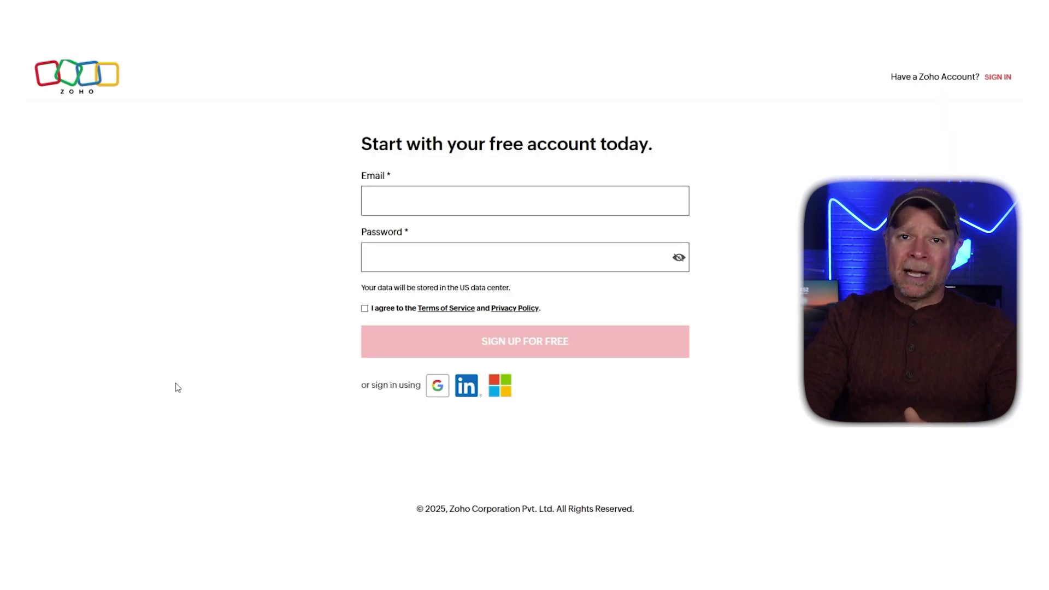
left_click(175, 383)
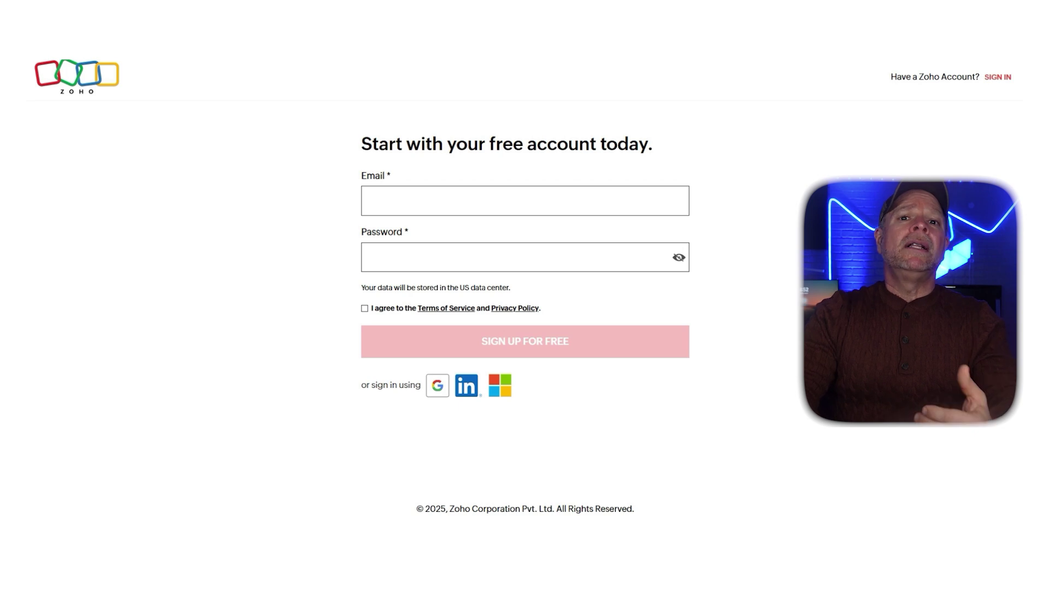
left_click(438, 385)
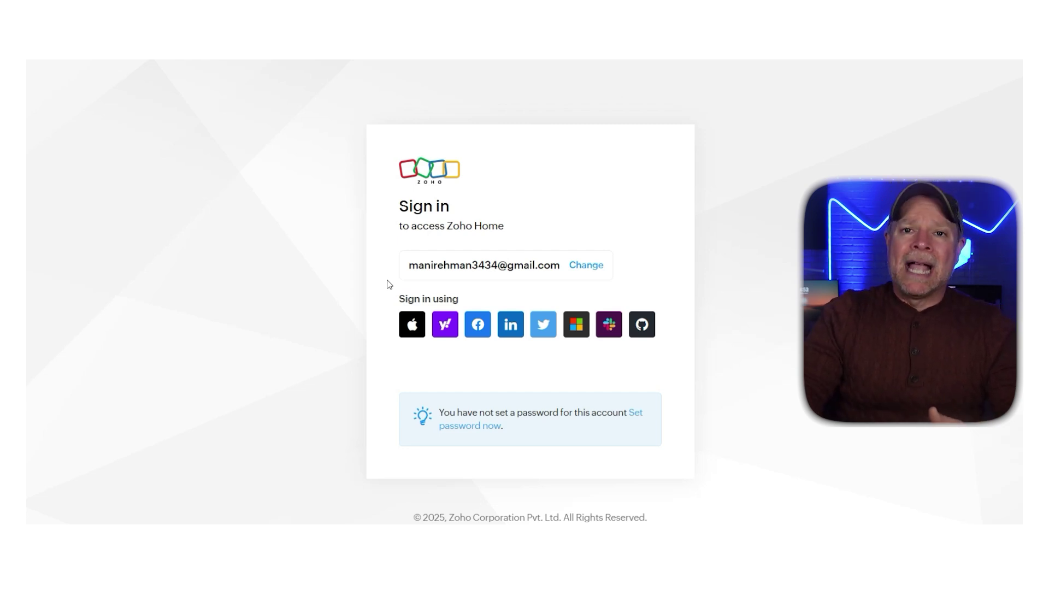
left_click(468, 425)
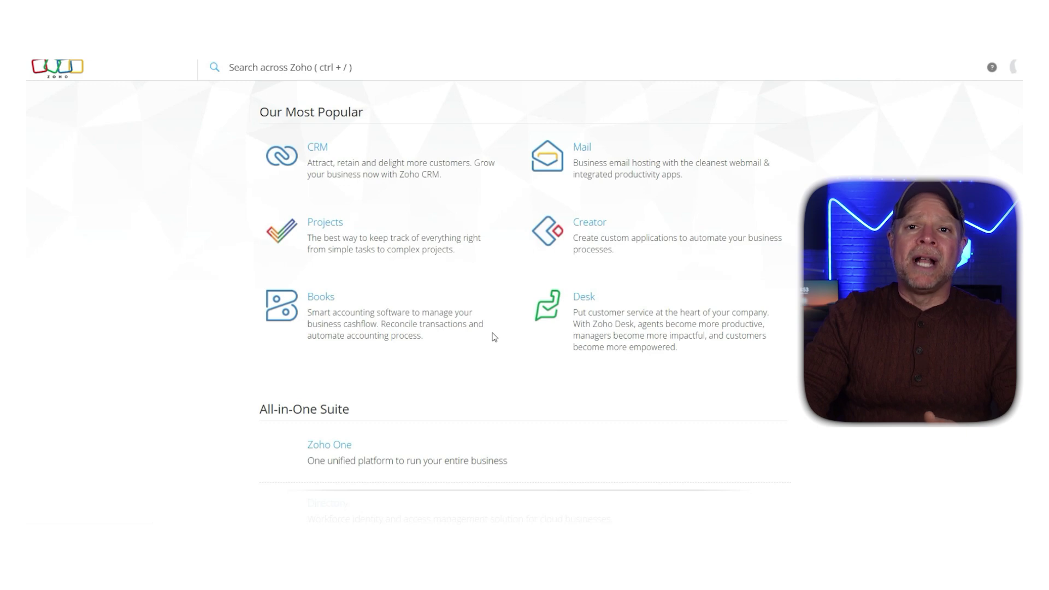
- Launch the Sites app from the Marketing section of Zoho Home
scroll(494, 337, "down", 10)
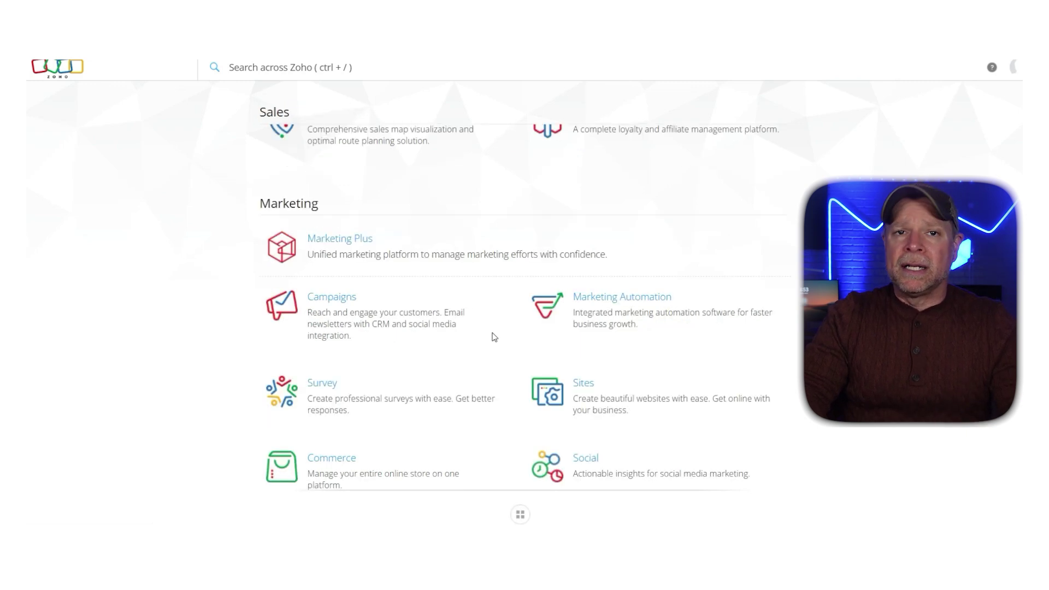
scroll(493, 335, "down", 1)
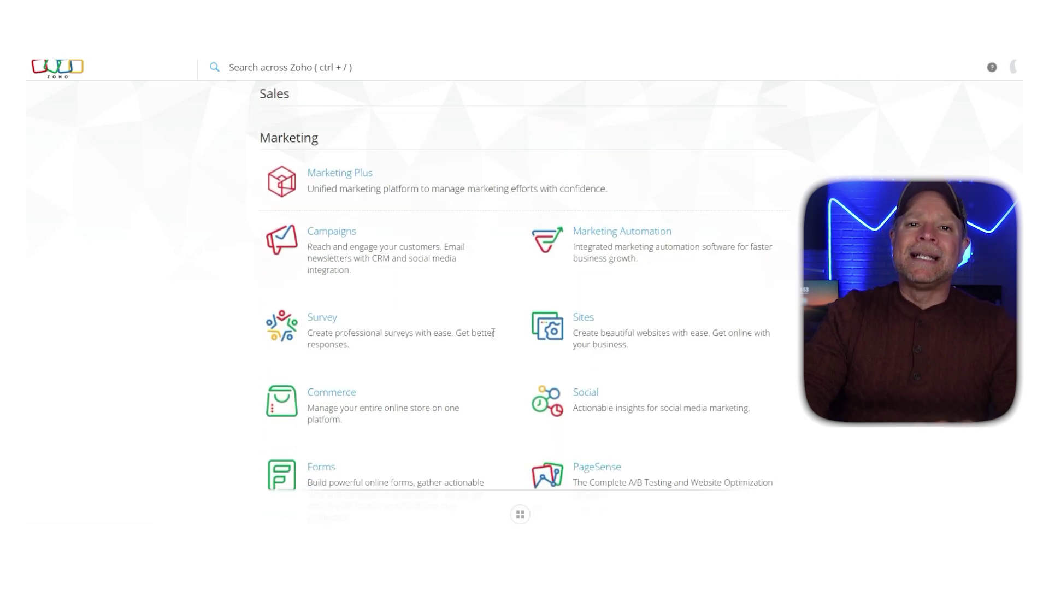
left_click(584, 319)
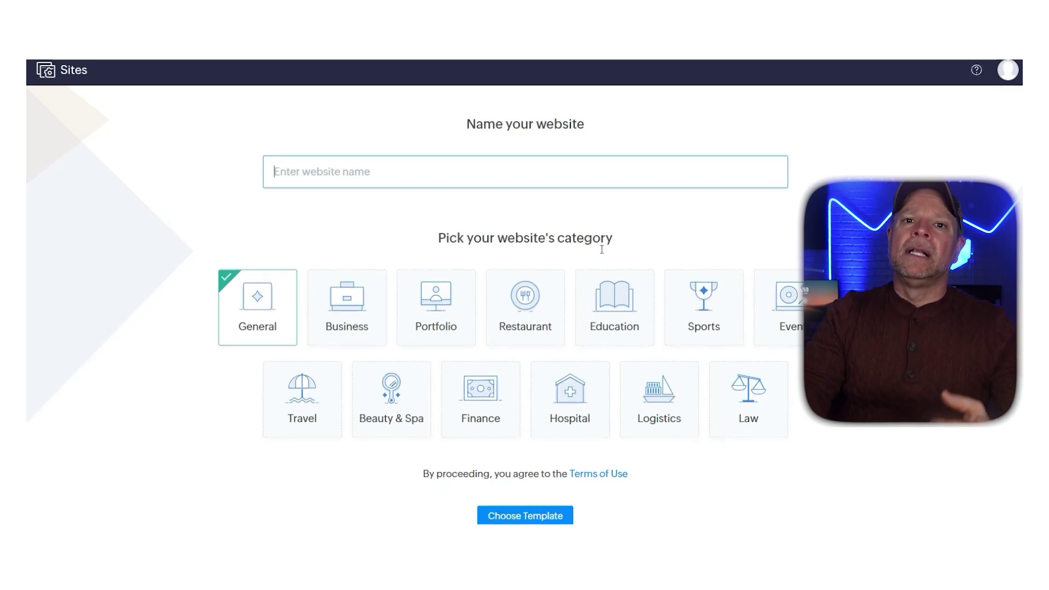
scroll(604, 241, "down", 1)
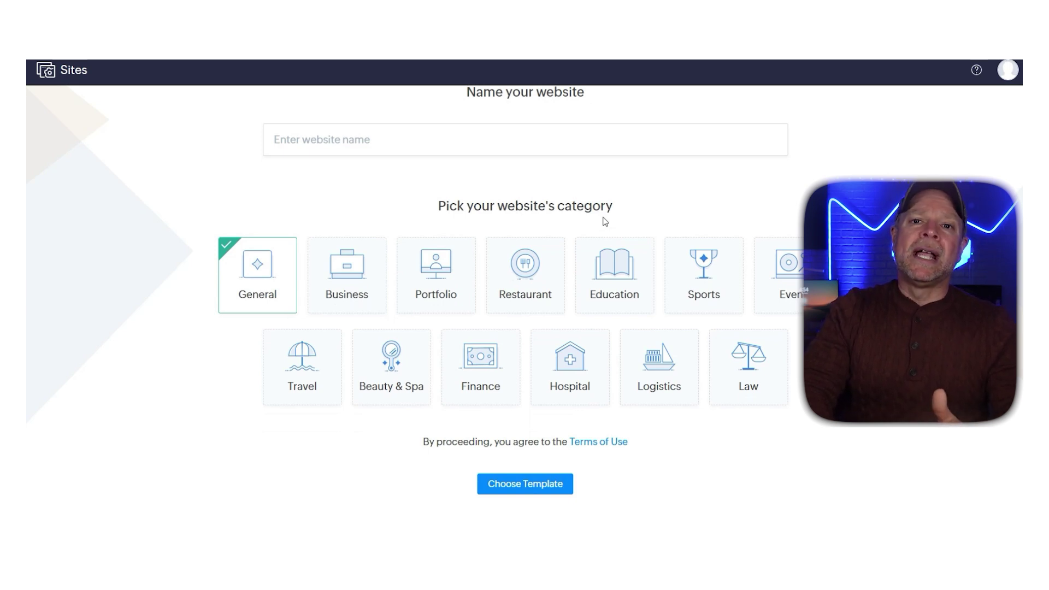
left_click(1005, 71)
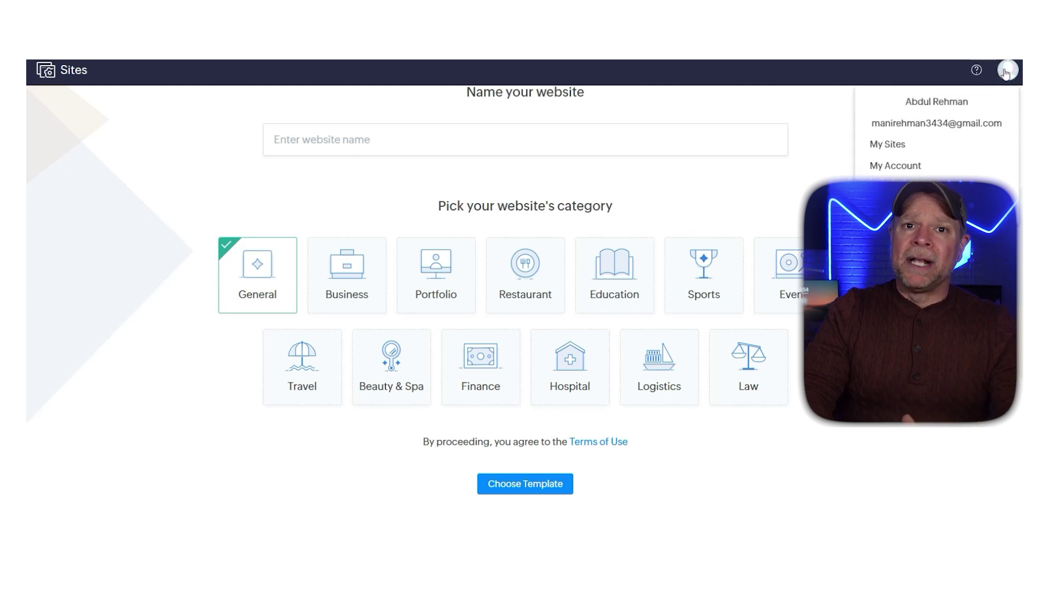
left_click(1005, 71)
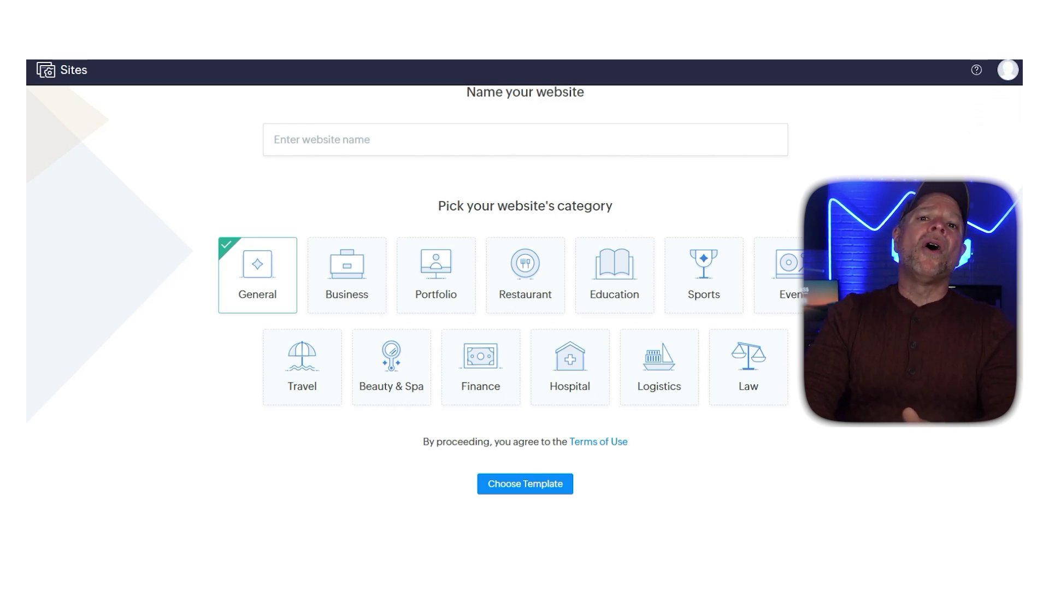
- Paste the coffee shop's name as the website name, choose Restaurant, and continue to templates
scroll(452, 182, "up", 1)
left_click(452, 182)
type("Jeremy's Coffee Shop")
left_click(472, 220)
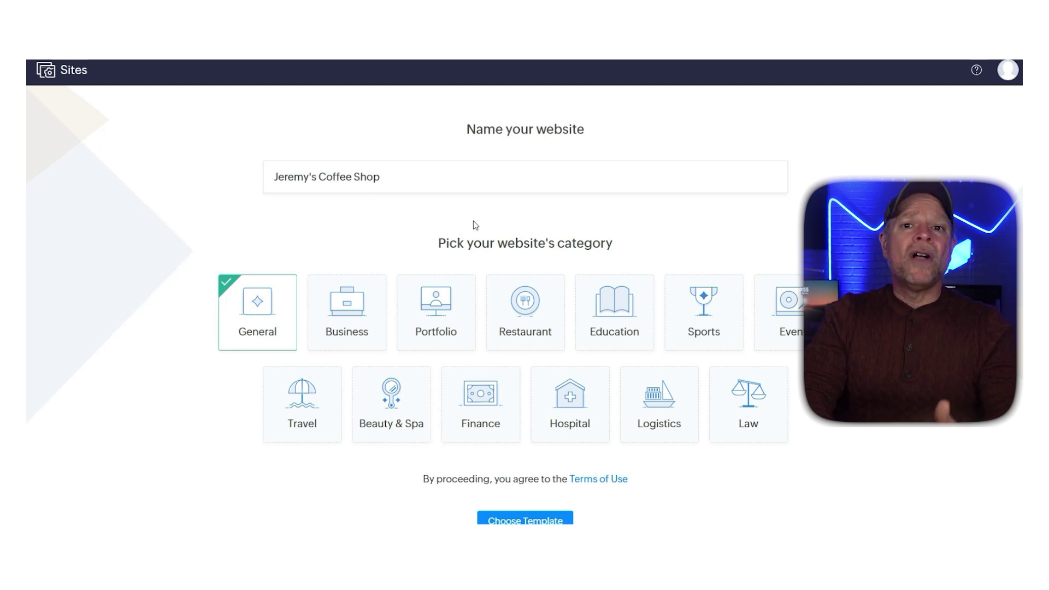
left_click(516, 318)
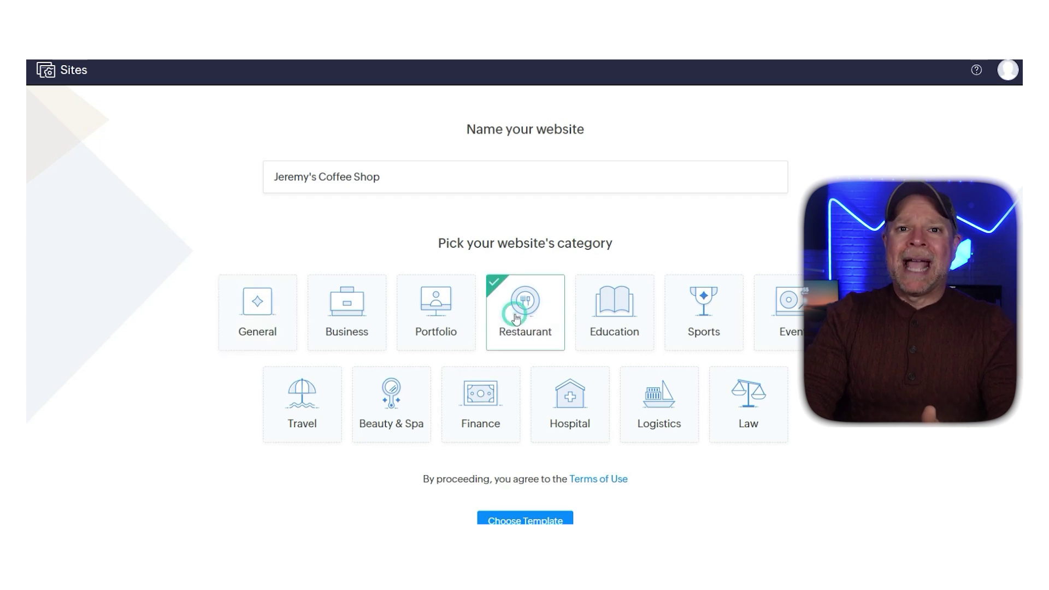
scroll(516, 318, "down", 1)
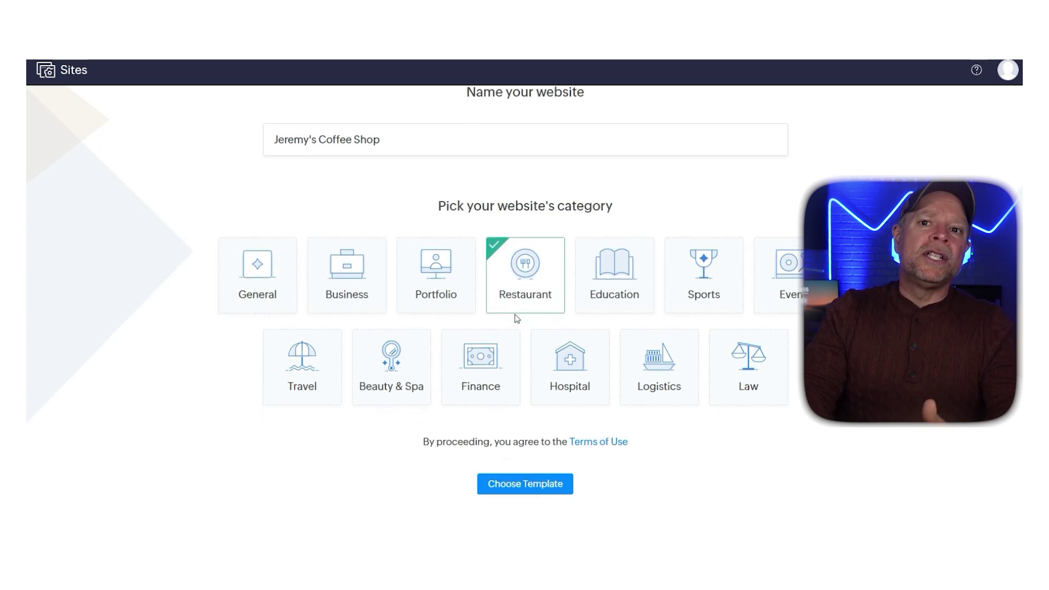
left_click(526, 484)
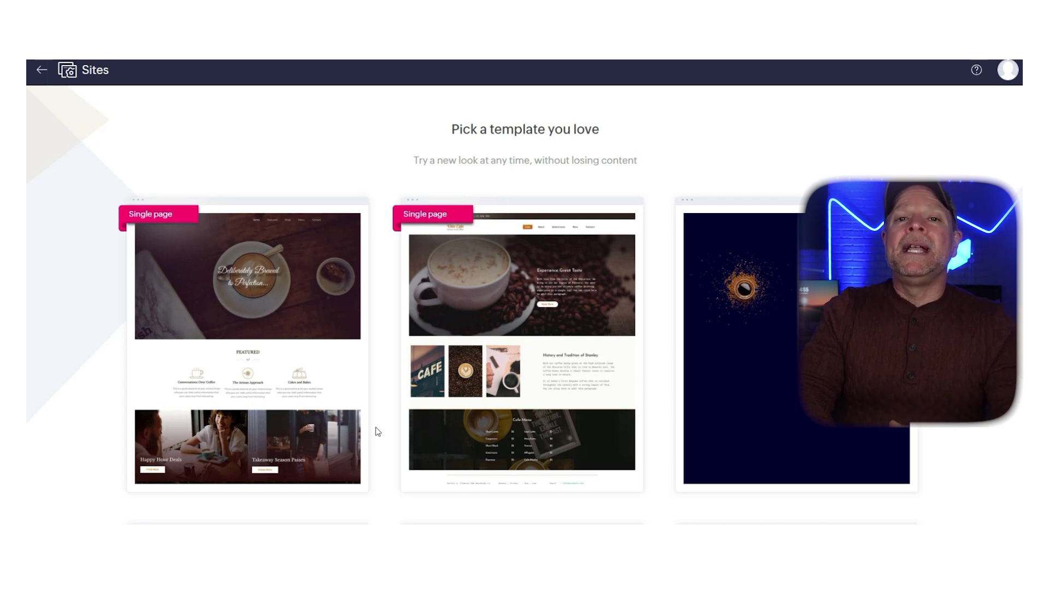
- Pick the middle coffee template for customization
mouse_move(522, 423)
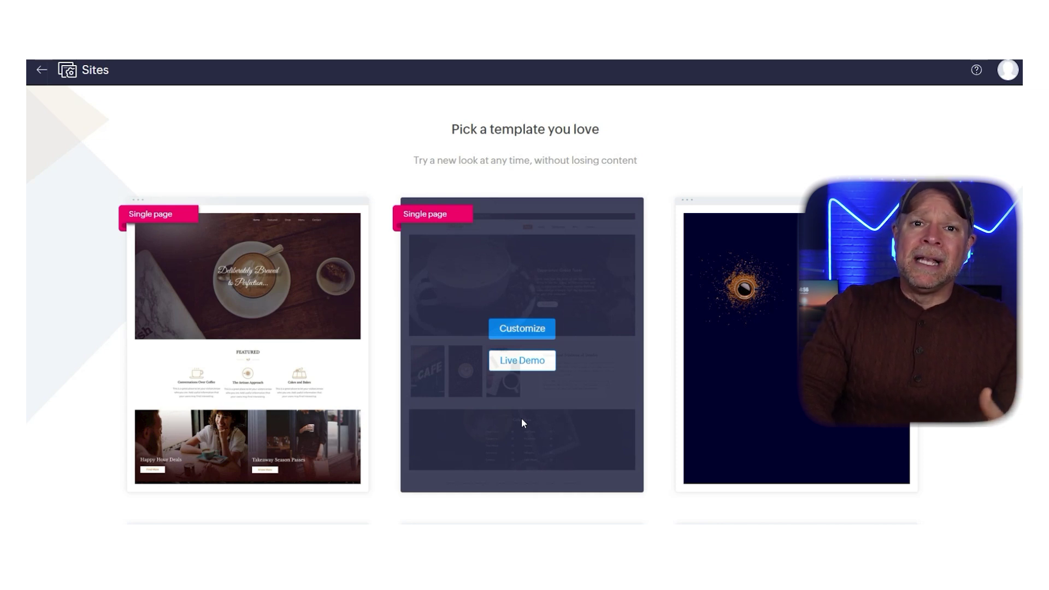
left_click(540, 330)
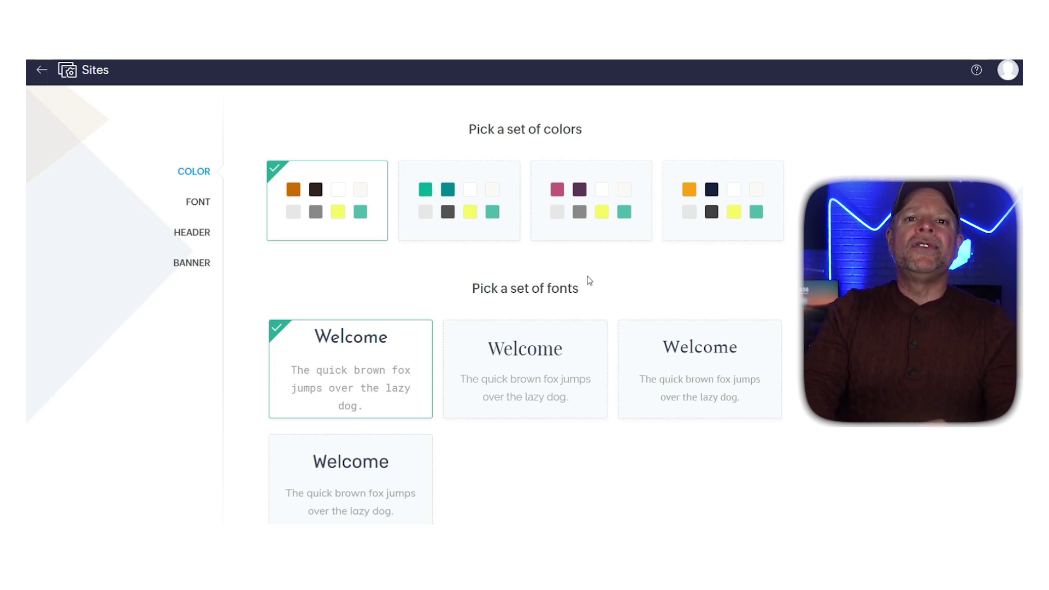
- Complete setup keeping the default colours, fonts, header and banner style
scroll(377, 266, "down", 5)
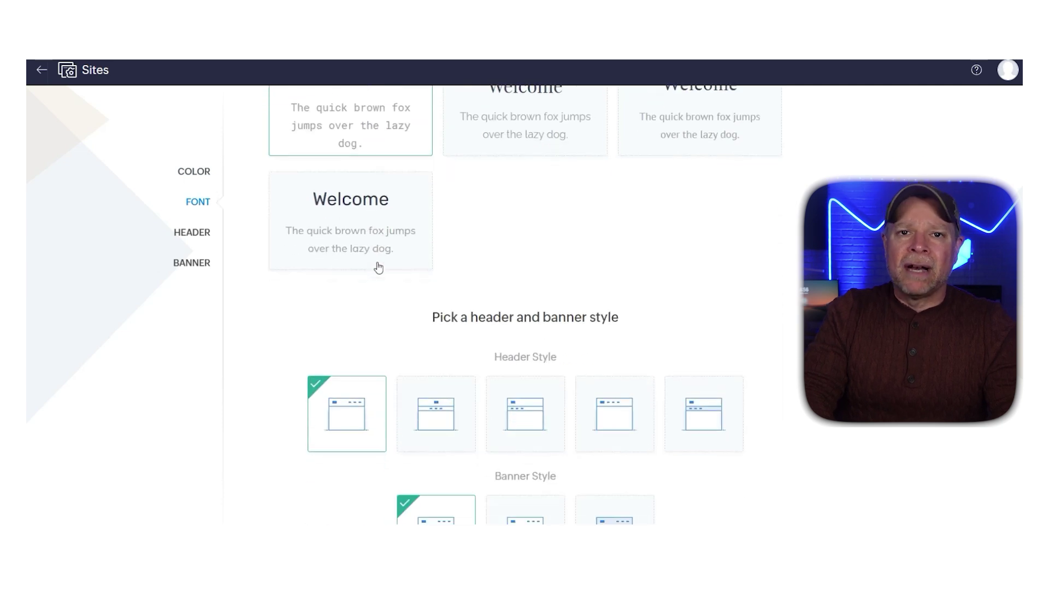
scroll(377, 267, "down", 3)
scroll(377, 267, "up", 6)
scroll(377, 267, "down", 6)
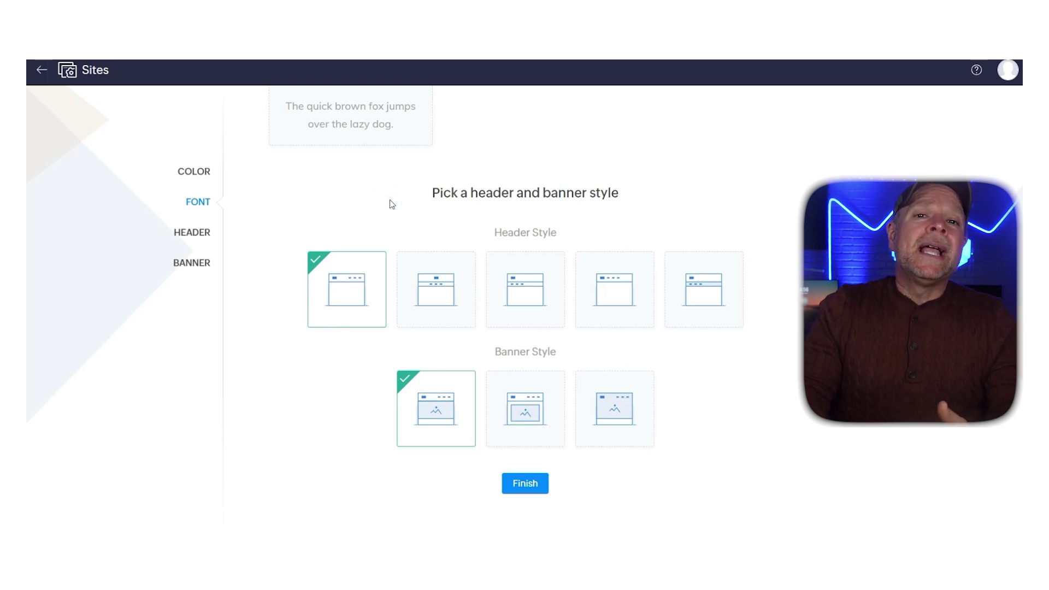
scroll(390, 200, "down", 1)
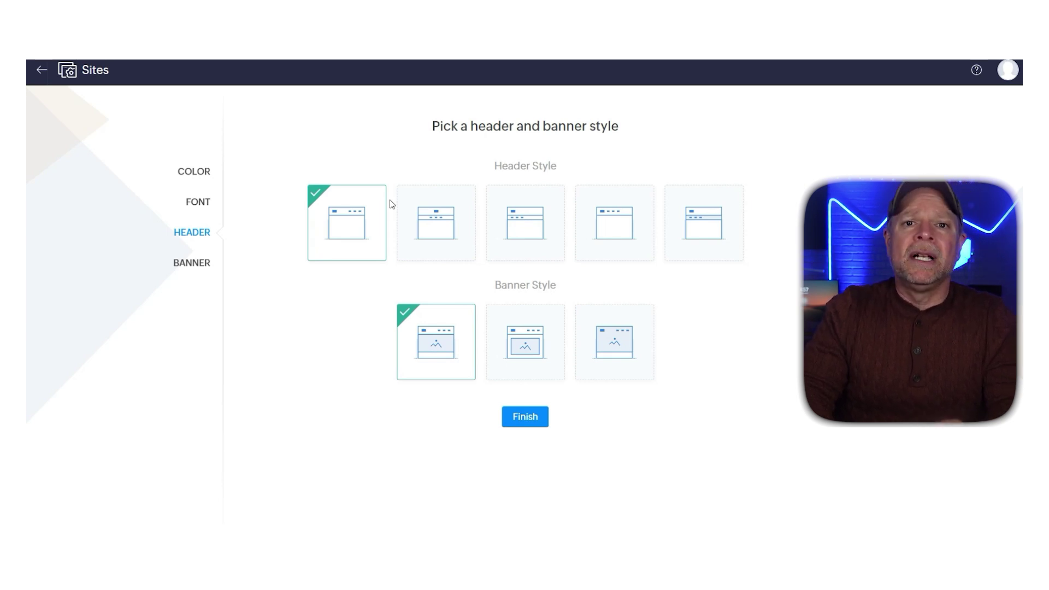
scroll(392, 204, "down", 3)
left_click(535, 272)
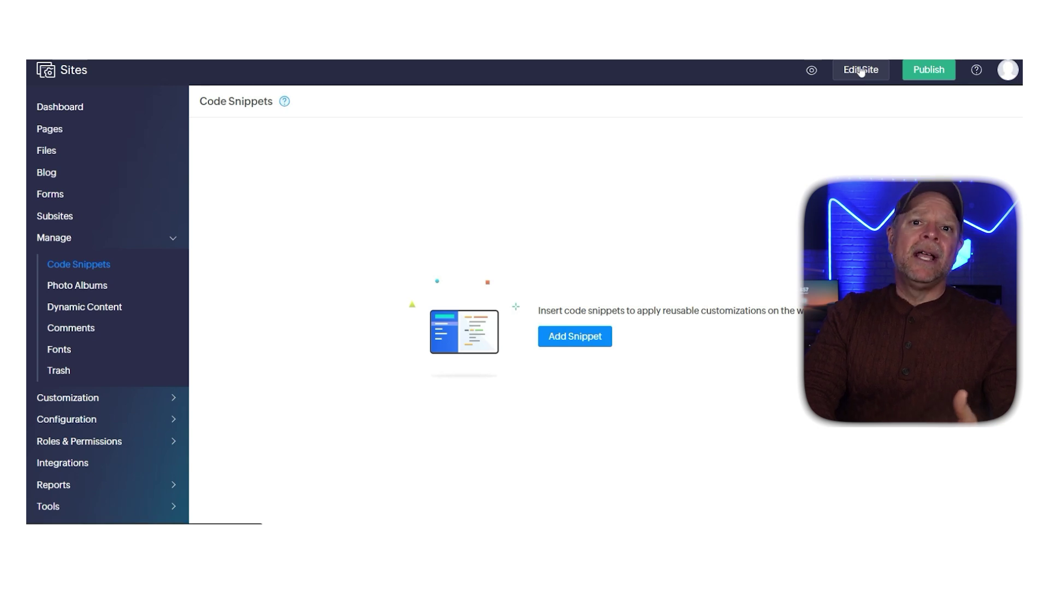
- Open the Elite Cafe site in the page editor and scroll its home page
left_click(860, 70)
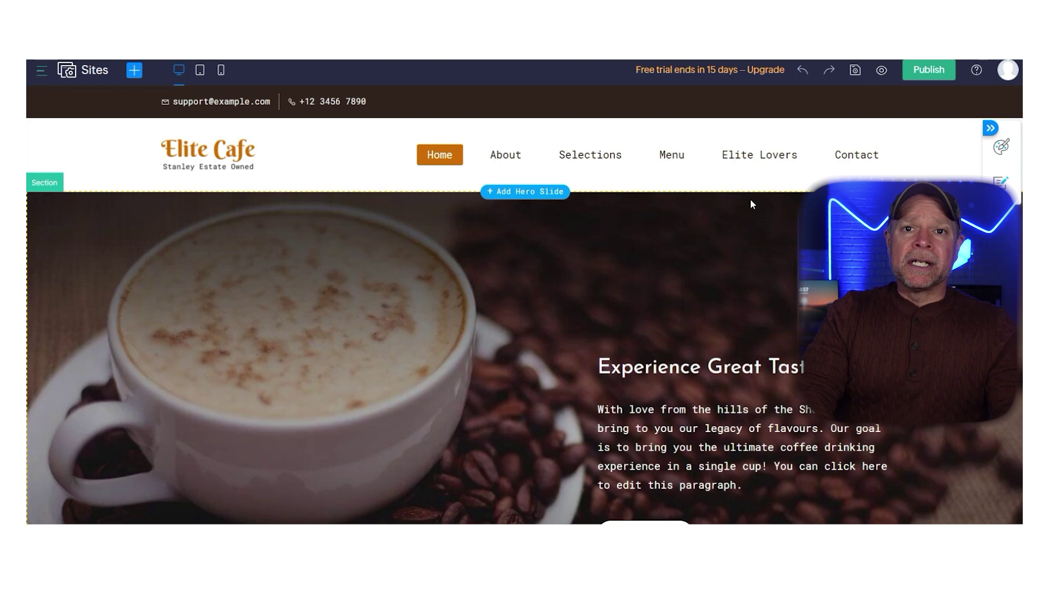
scroll(751, 204, "down", 1)
scroll(750, 204, "down", 4)
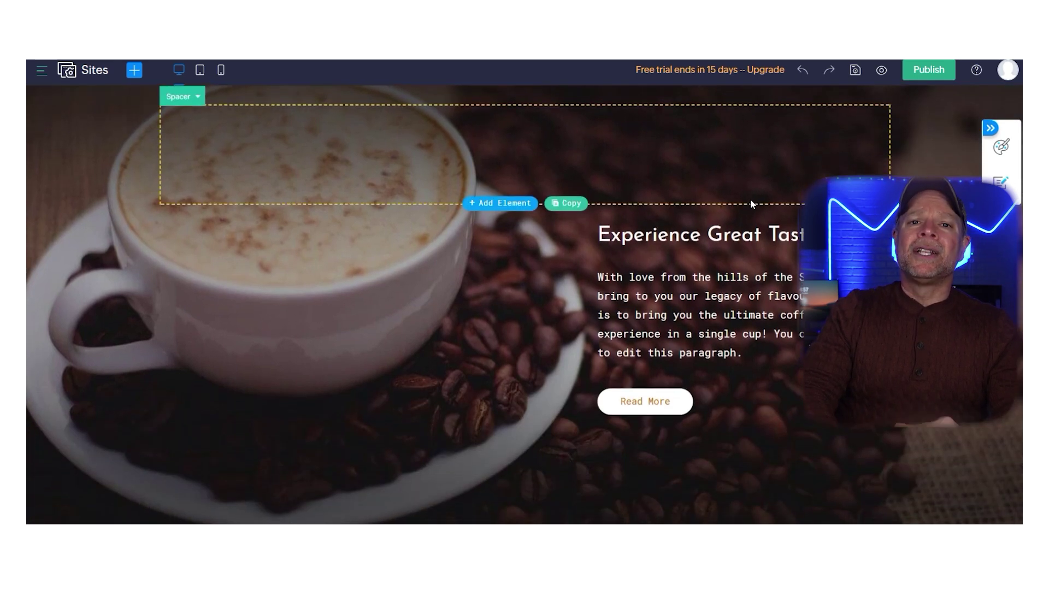
scroll(416, 144, "up", 5)
left_click(382, 126)
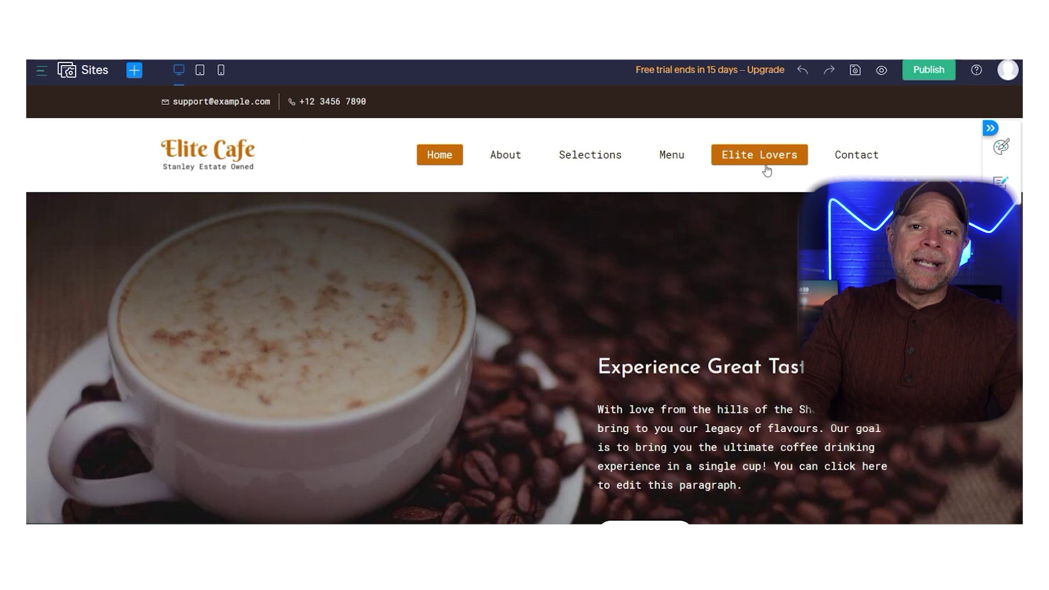
- Bring up the hero text row's settings: custom ratio 5, Top vertical alignment, Right align
scroll(680, 256, "down", 1)
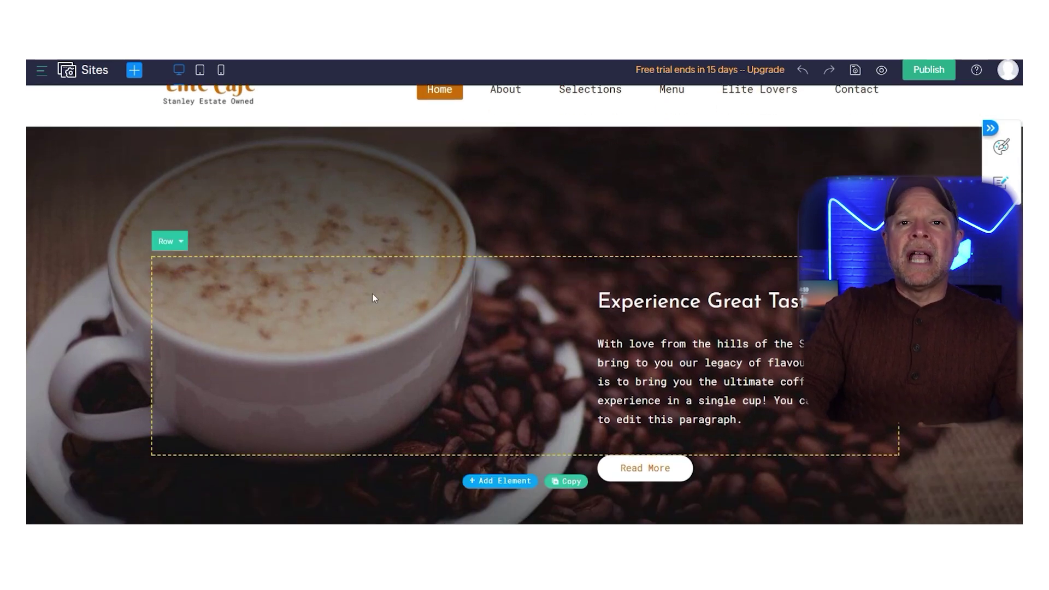
left_click(356, 297)
left_click(493, 230)
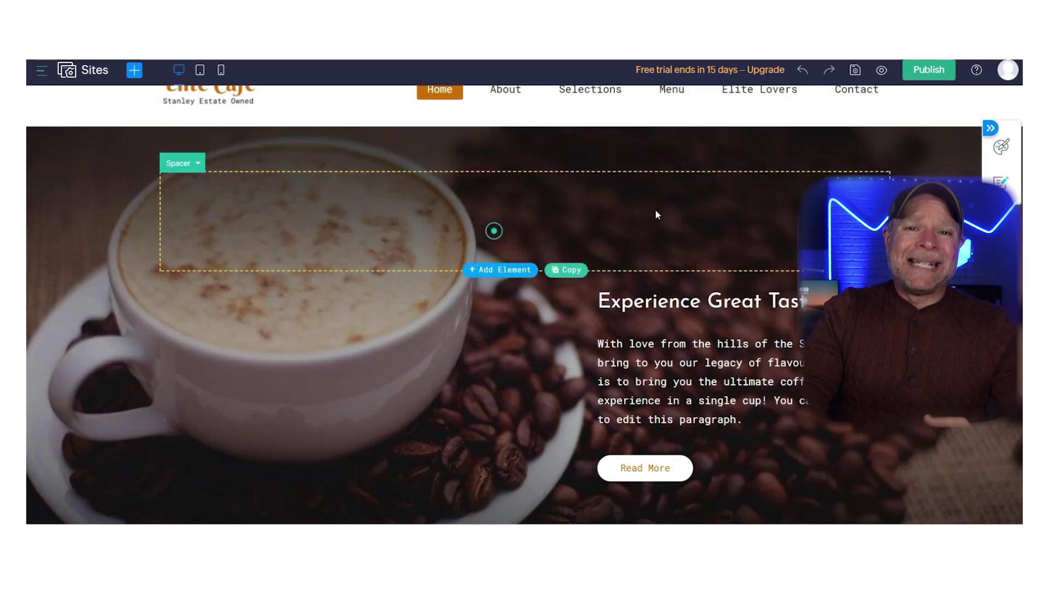
scroll(361, 279, "down", 1)
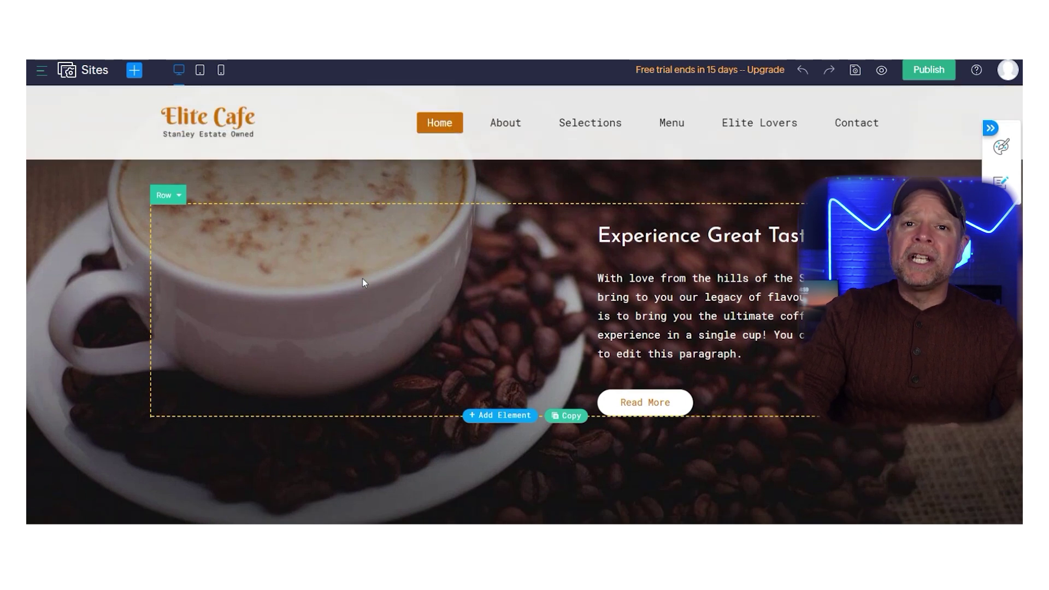
scroll(368, 277, "up", 1)
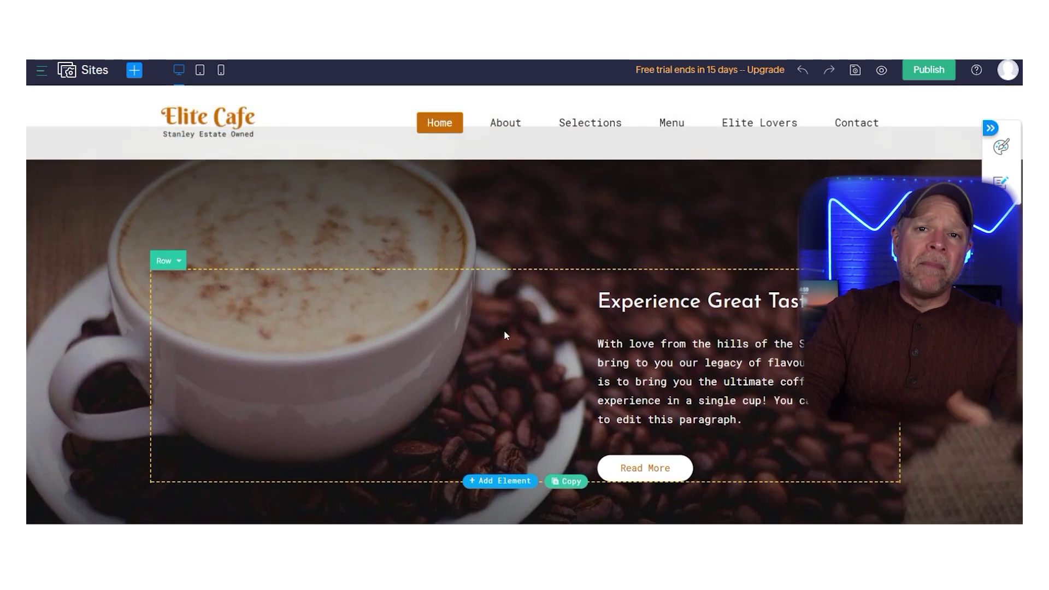
scroll(507, 334, "up", 1)
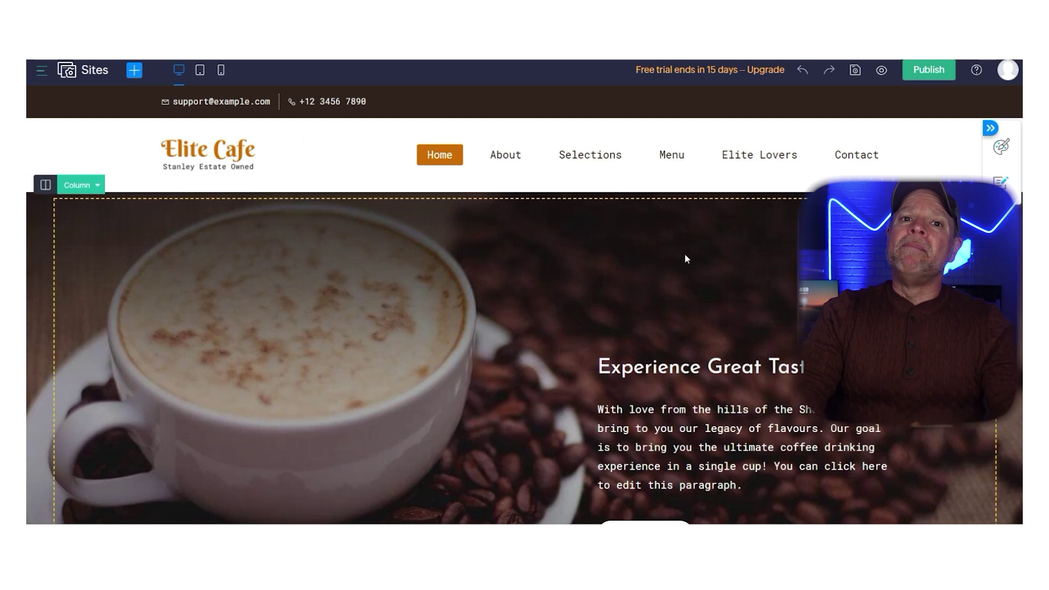
scroll(680, 259, "down", 1)
left_click(357, 299)
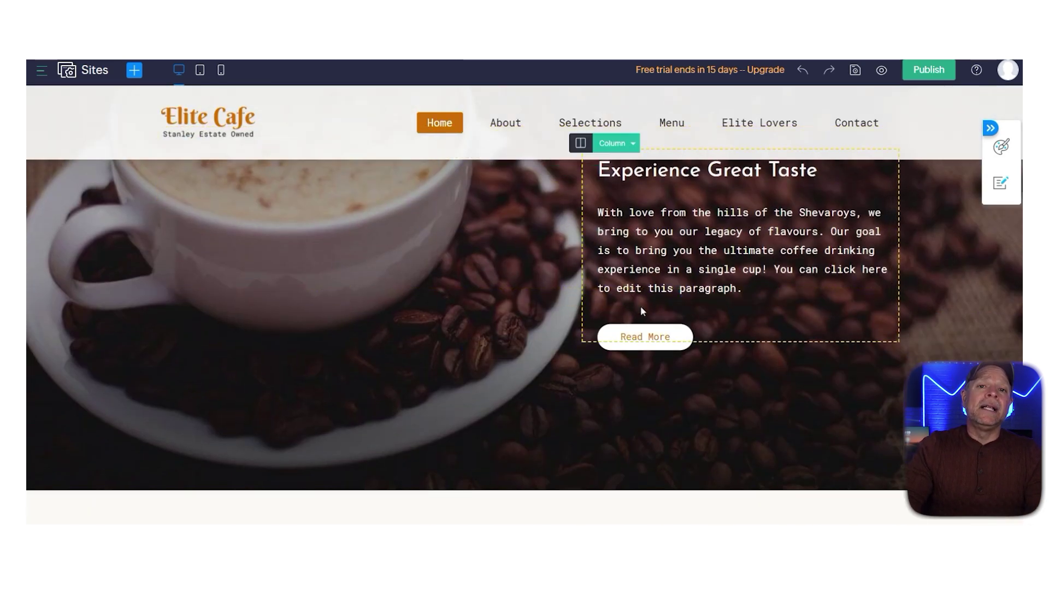
- Check the Read More button's settings, close them, and scroll down the page
left_click(637, 336)
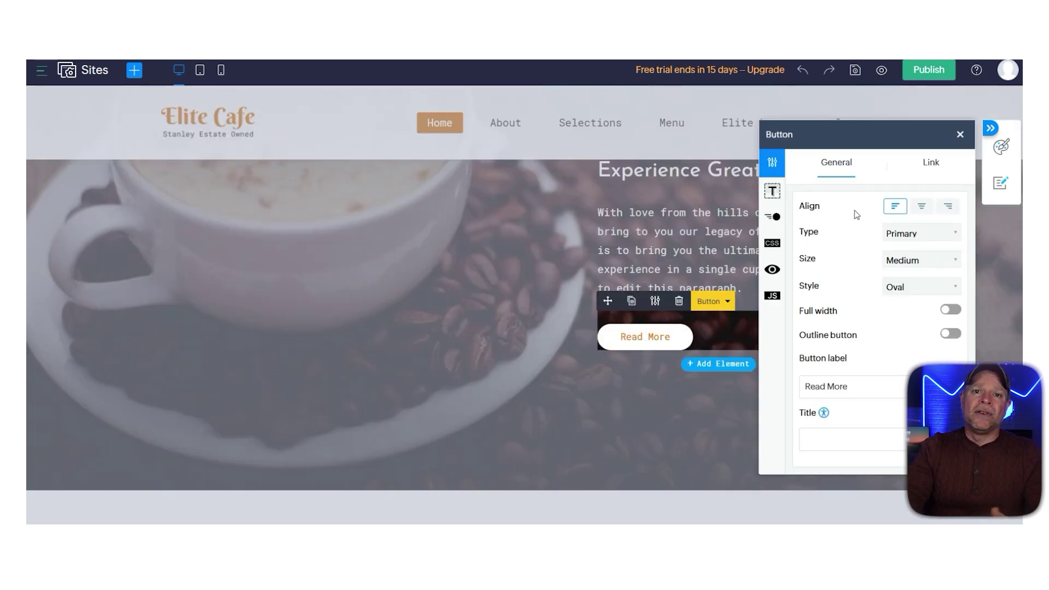
left_click(447, 320)
scroll(446, 327, "down", 4)
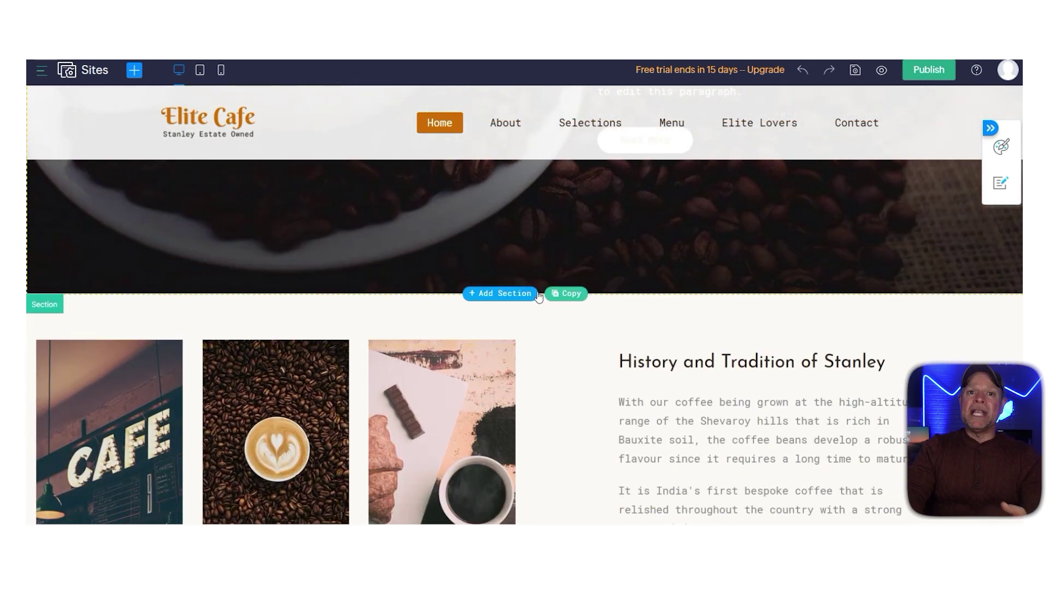
scroll(541, 311, "down", 2)
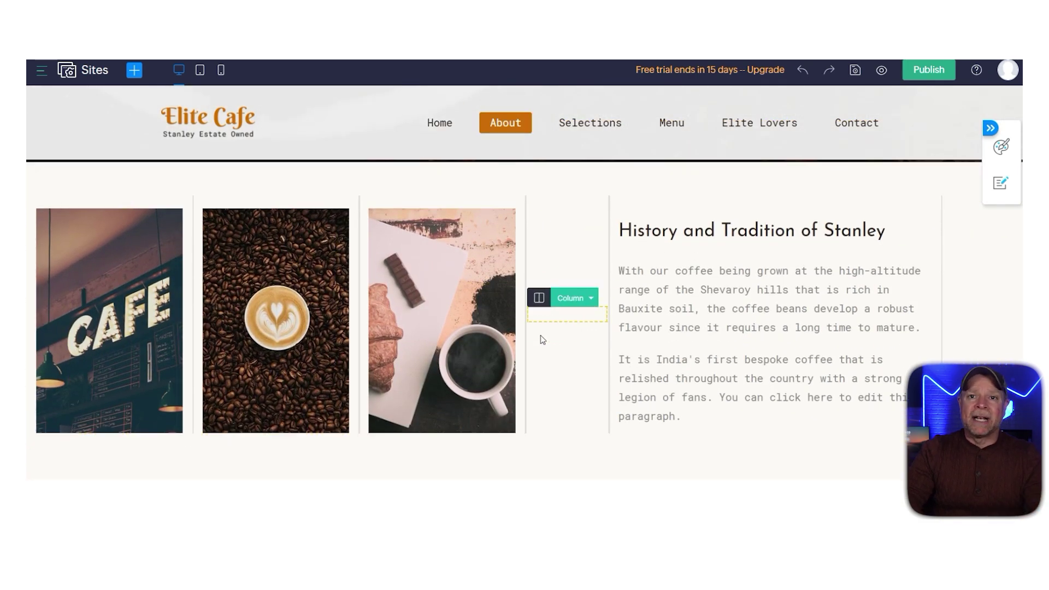
scroll(554, 429, "down", 3)
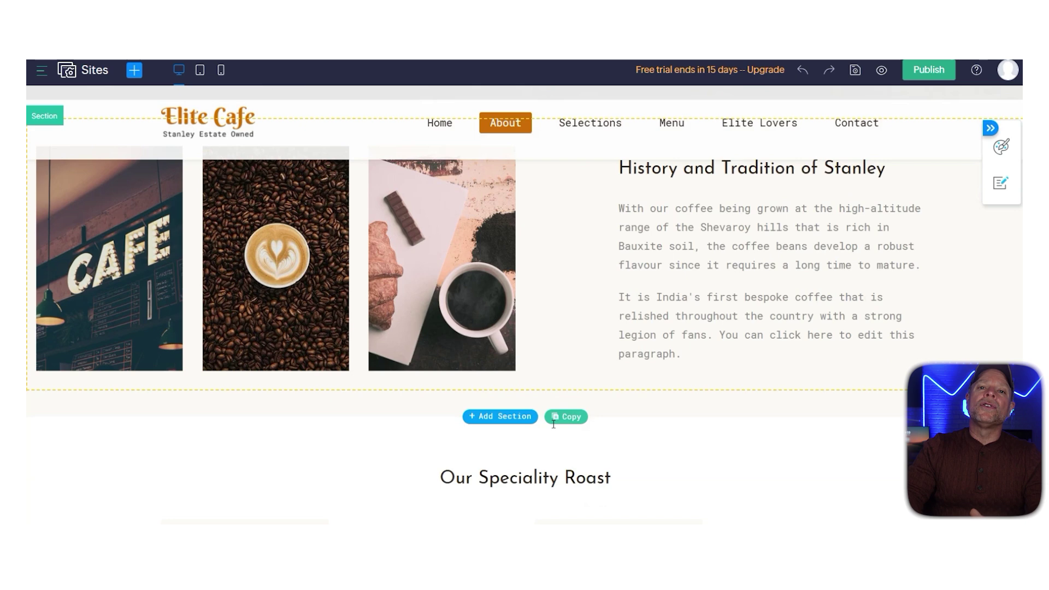
- Select the footer section and bring up the add menu
scroll(542, 354, "up", 3)
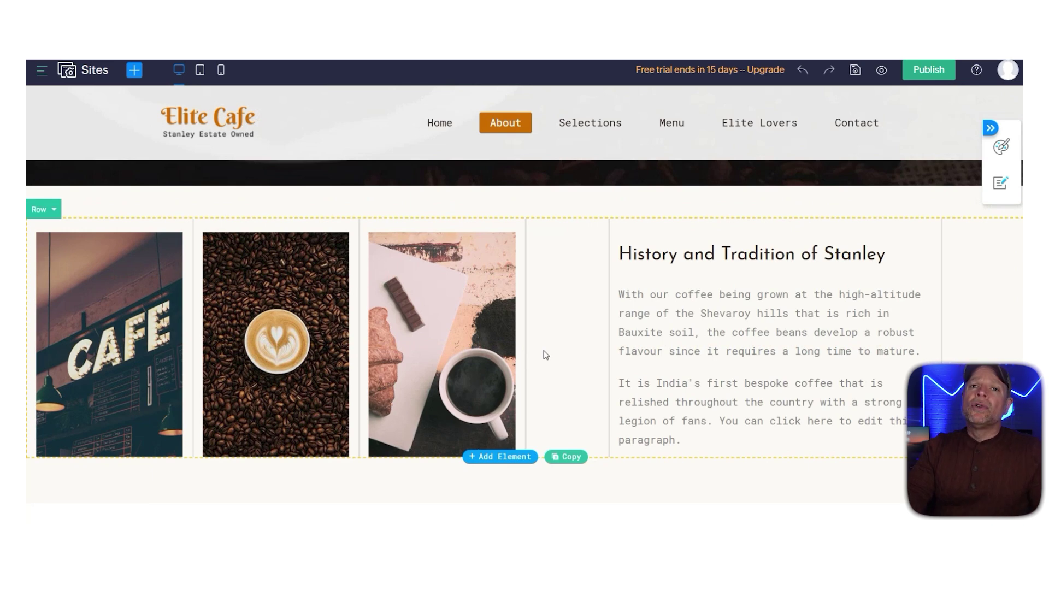
scroll(545, 353, "down", 15)
left_click(527, 498)
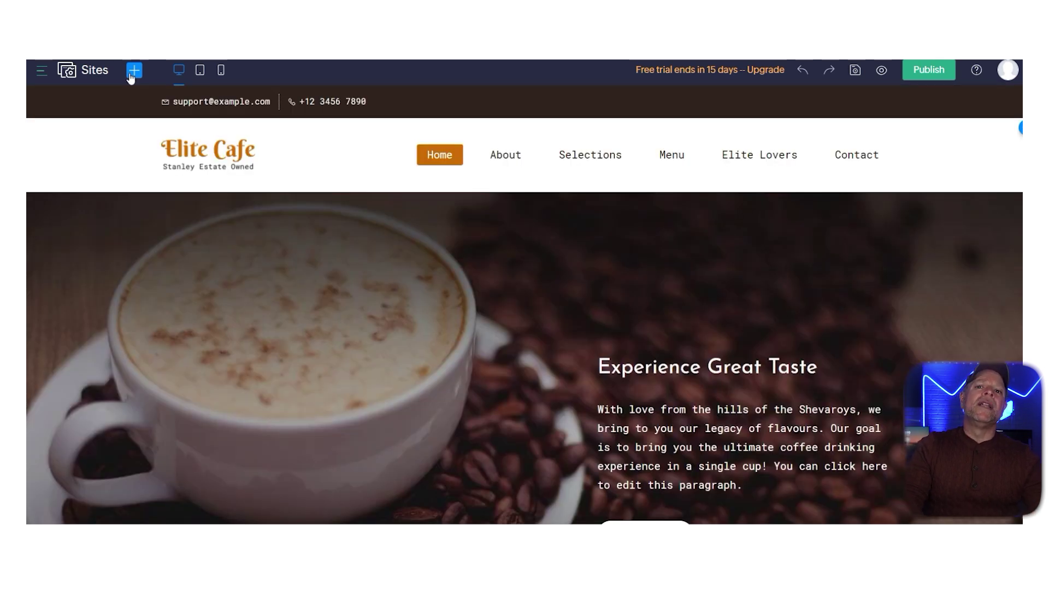
left_click(132, 72)
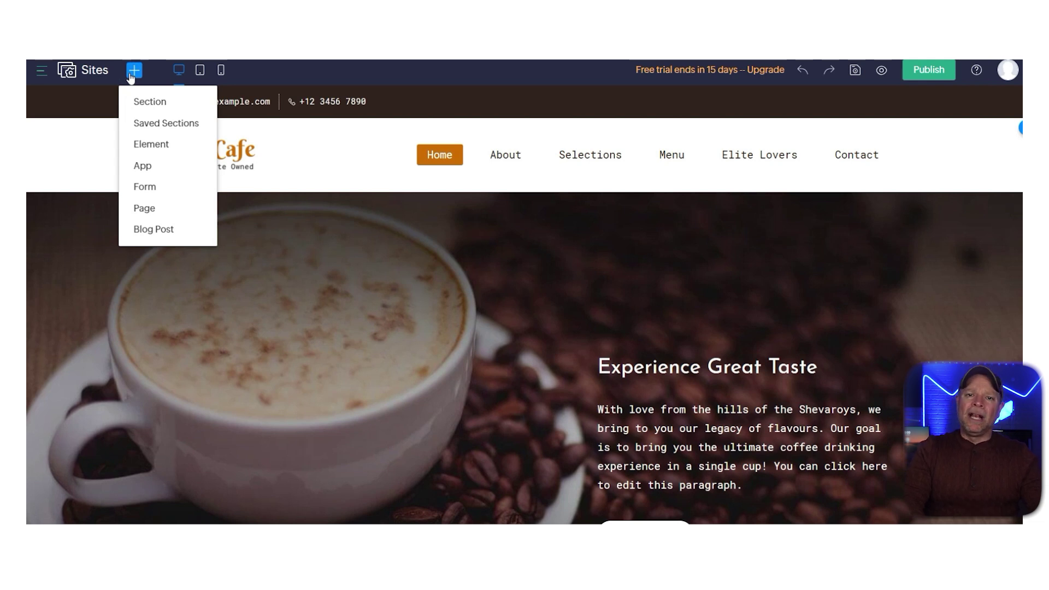
- Browse the addable Elements list, then the Apps and Forms categories
left_click(145, 147)
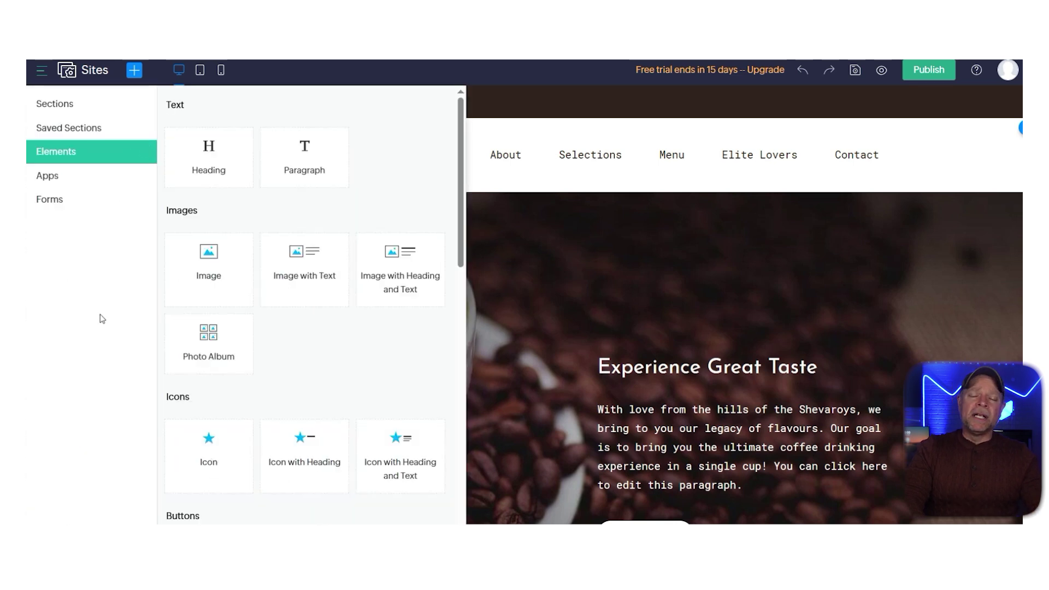
scroll(235, 343, "down", 4)
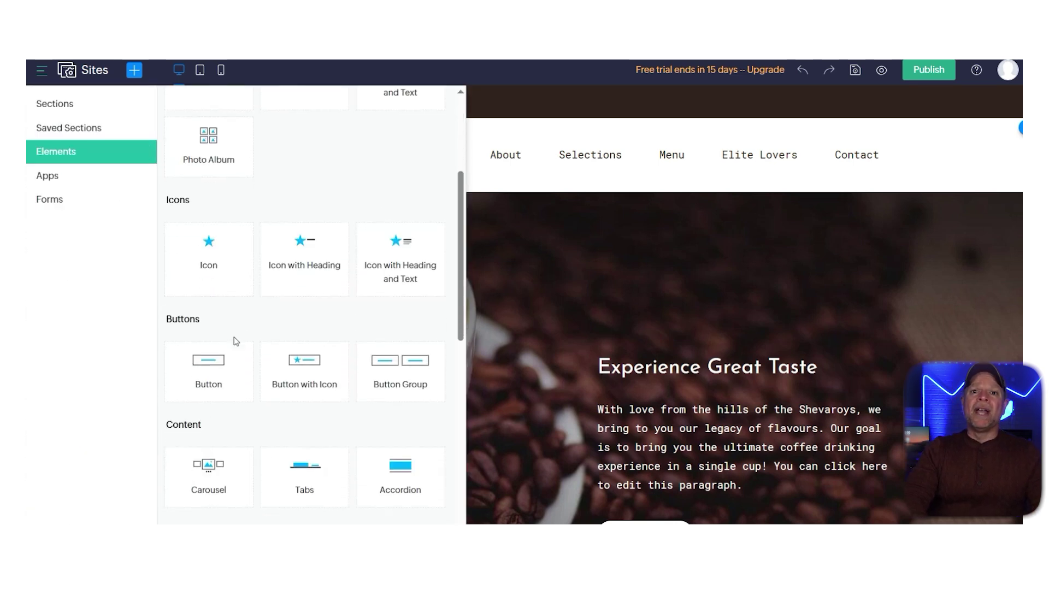
scroll(235, 341, "down", 4)
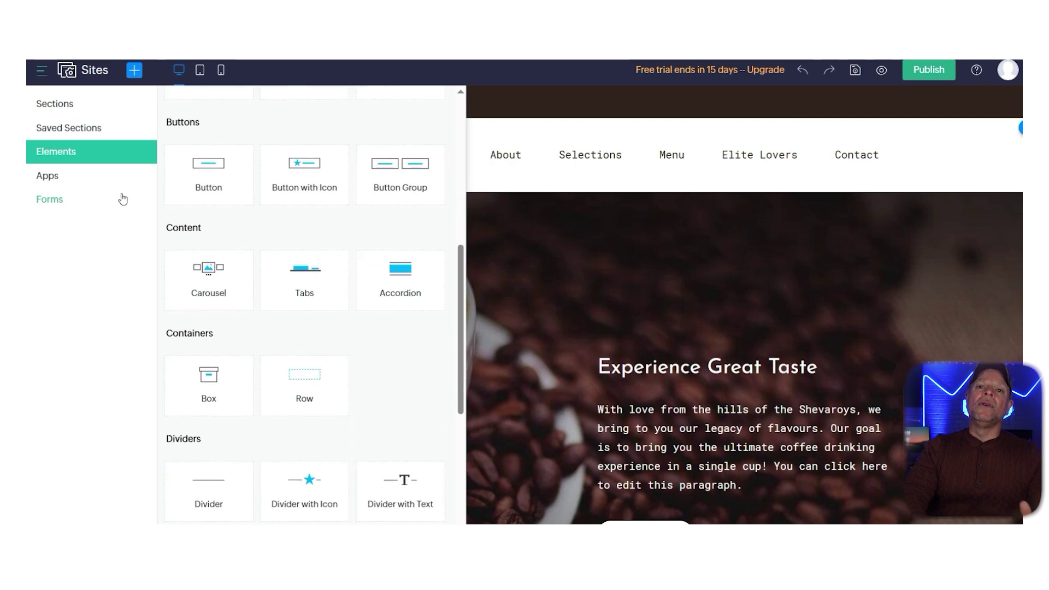
left_click(104, 182)
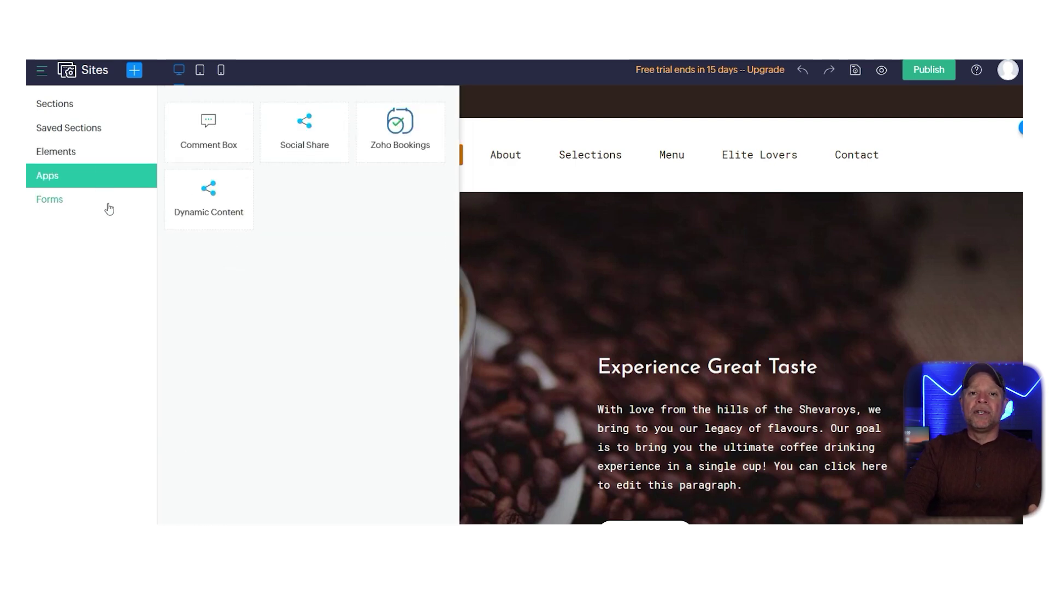
left_click(110, 208)
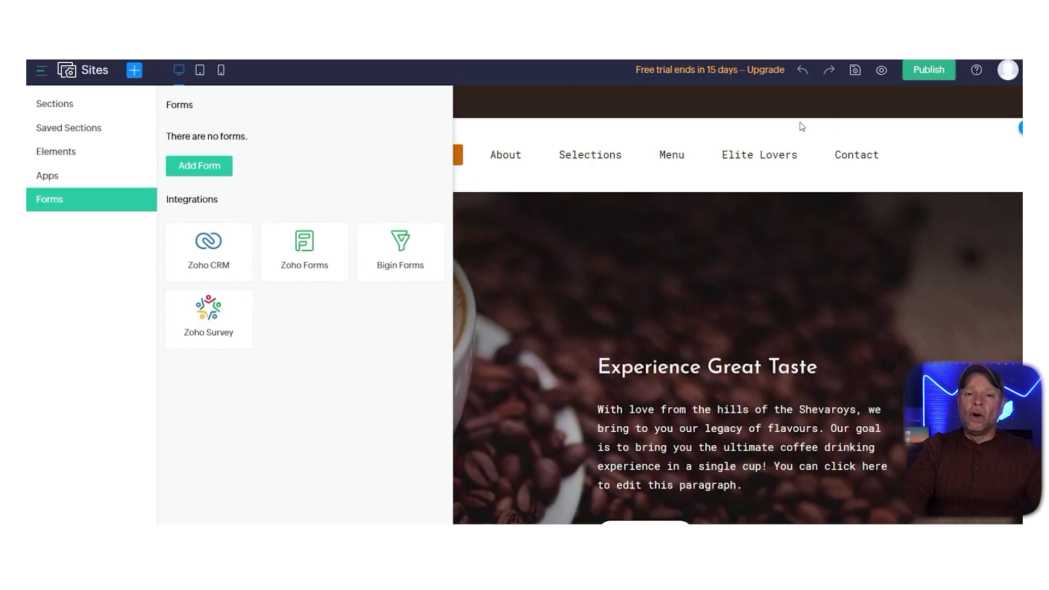
- Close the add panel, save the Elite Cafe site, and preview it
left_click(778, 113)
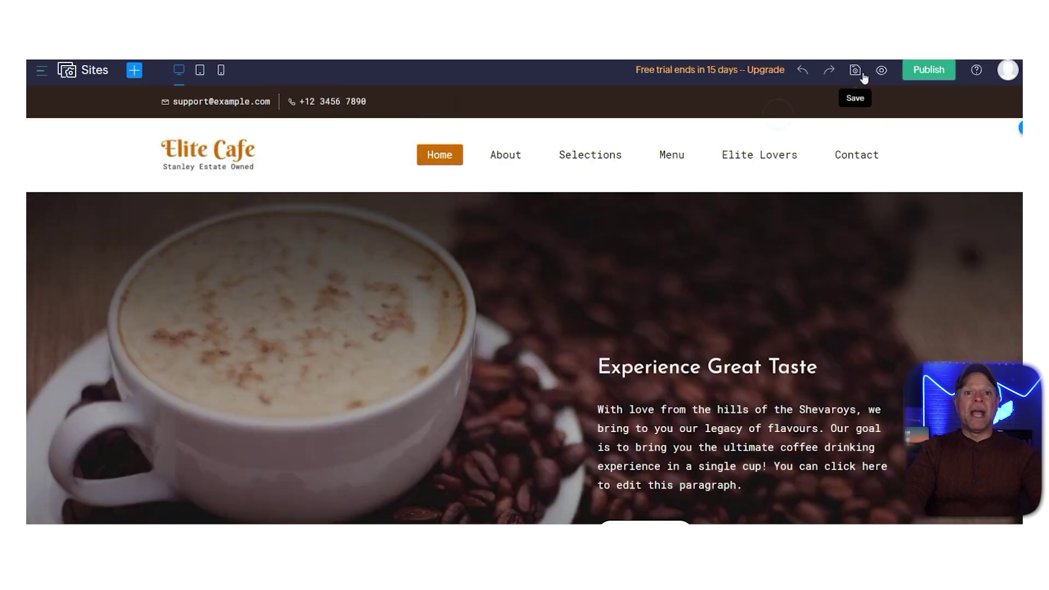
left_click(862, 77)
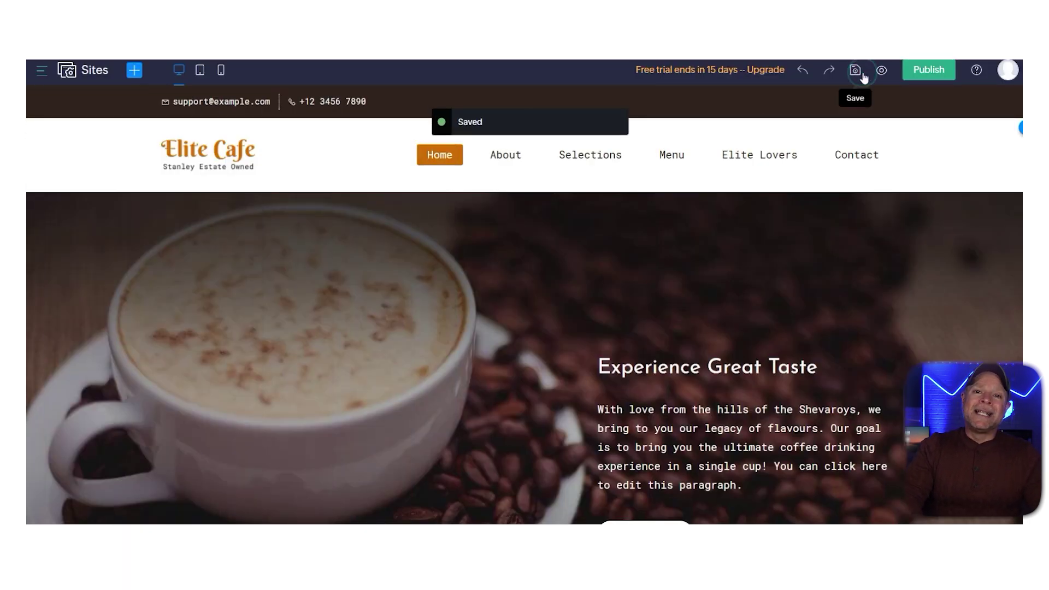
right_click(885, 77)
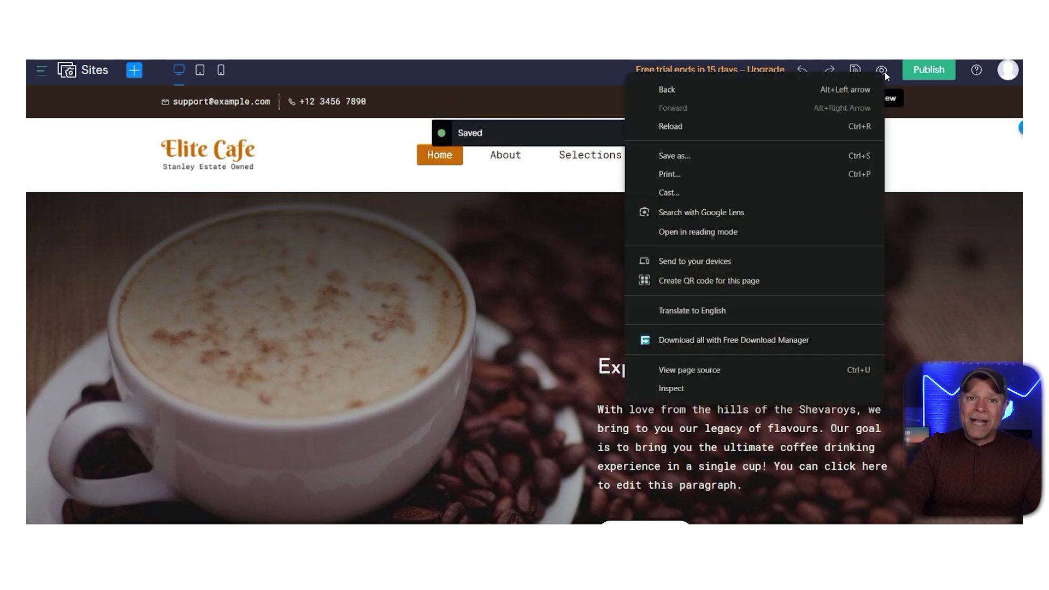
left_click(885, 74)
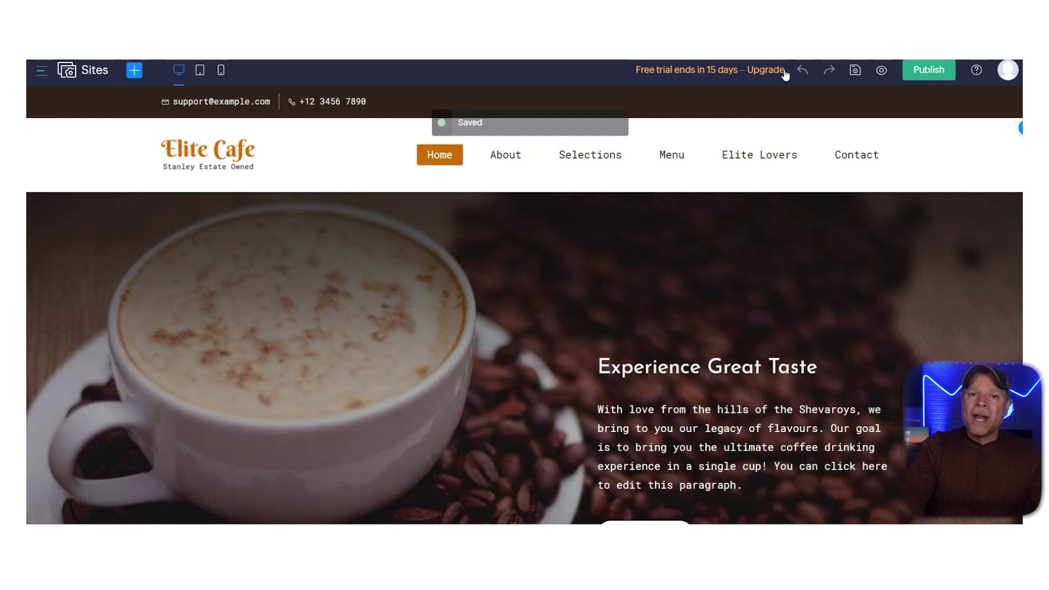
- Publish the Elite Cafe site
left_click(926, 68)
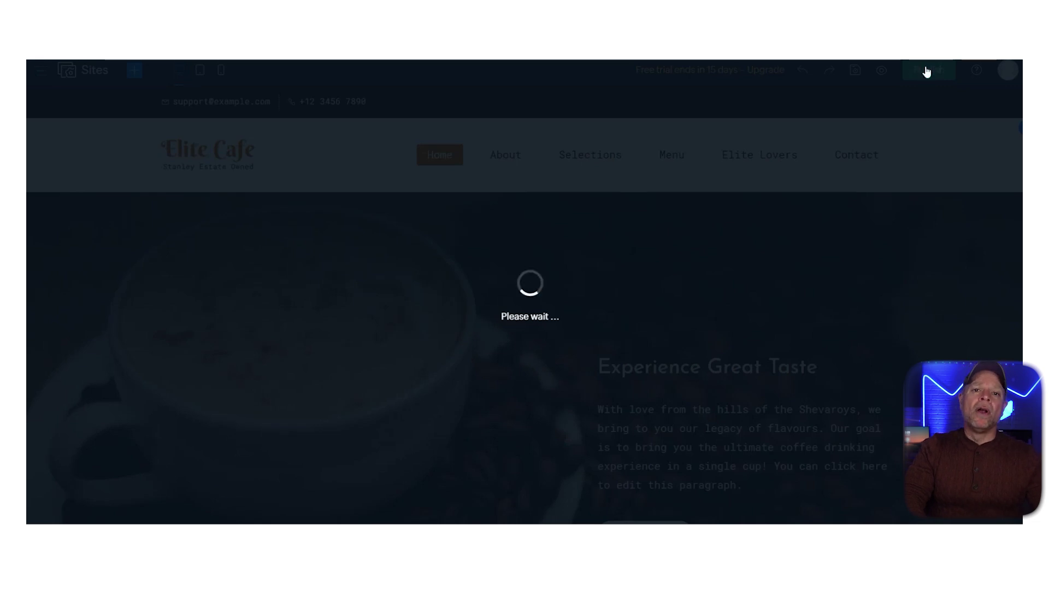